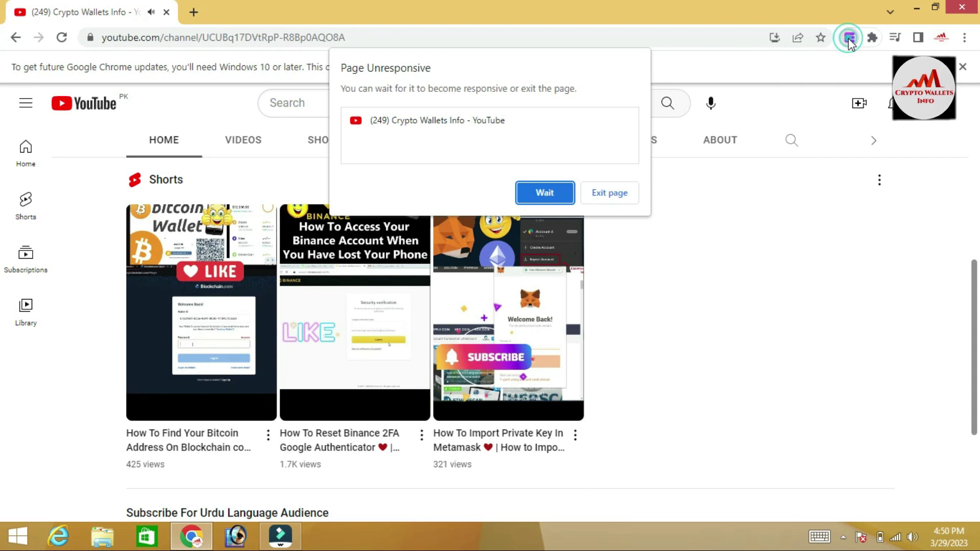
Choose Wait on Chrome's Page Unresponsive warning so the YouTube channel page keeps loading.
{"action": "left_click", "coordinate": [555, 195]}
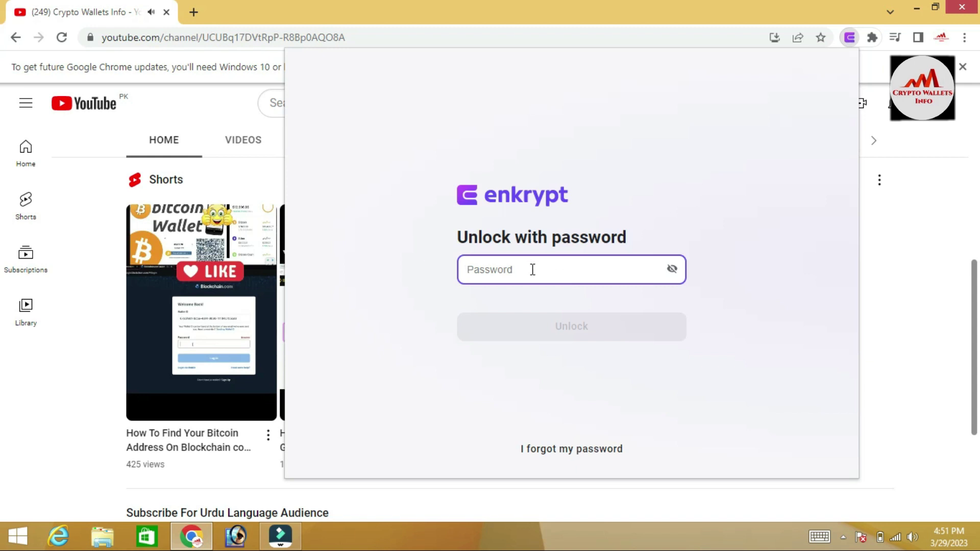
Unlock the Enkrypt popup by entering the wallet password.
{"action": "type", "text": "•••••"}
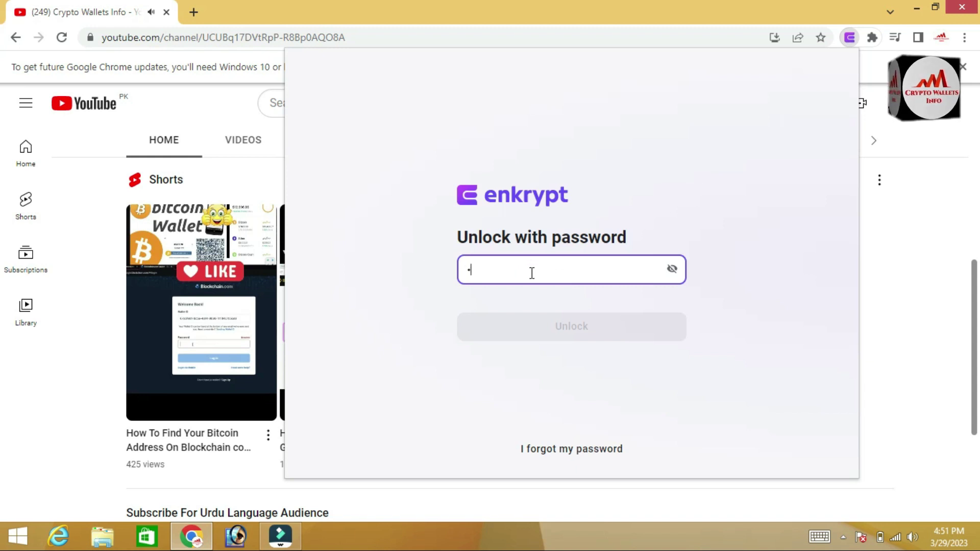
{"action": "type", "text": "••••"}
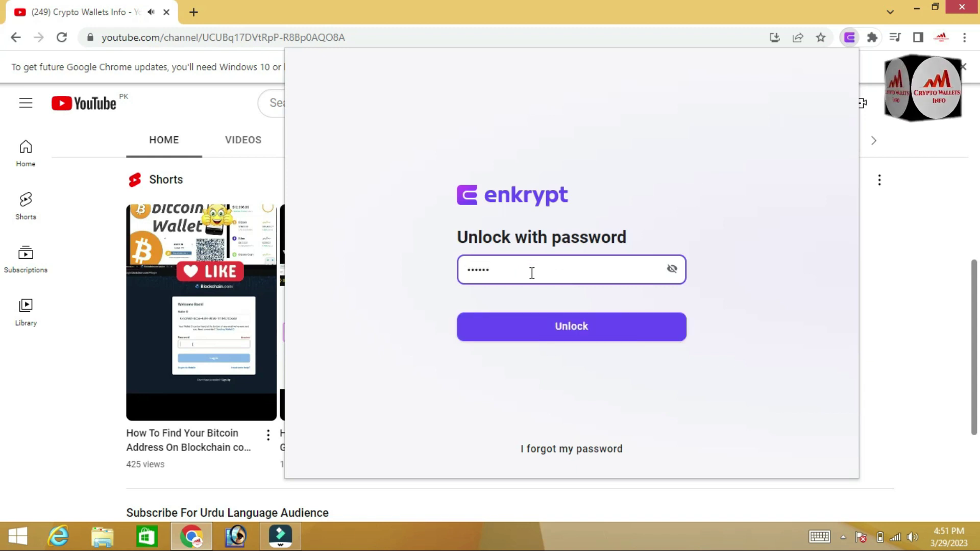
{"action": "type", "text": "••••"}
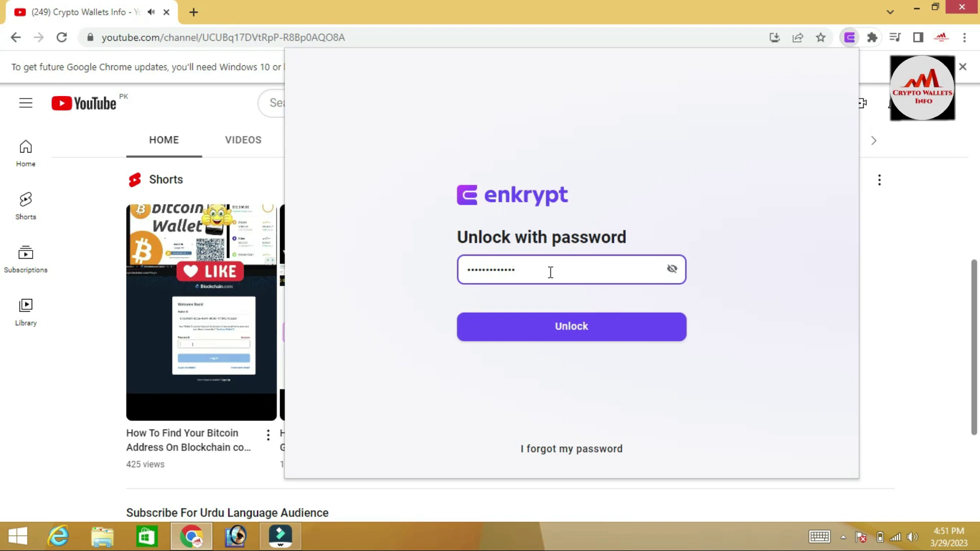
{"action": "left_click", "coordinate": [565, 333]}
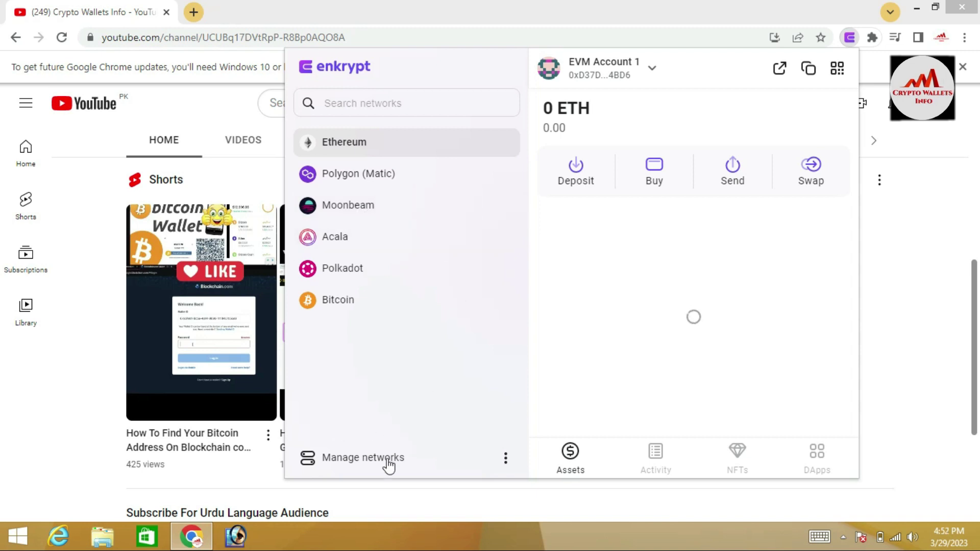
Open Manage networks, peek at the filter options, and scroll the list to BNB Smart Chain.
{"action": "left_click", "coordinate": [329, 460]}
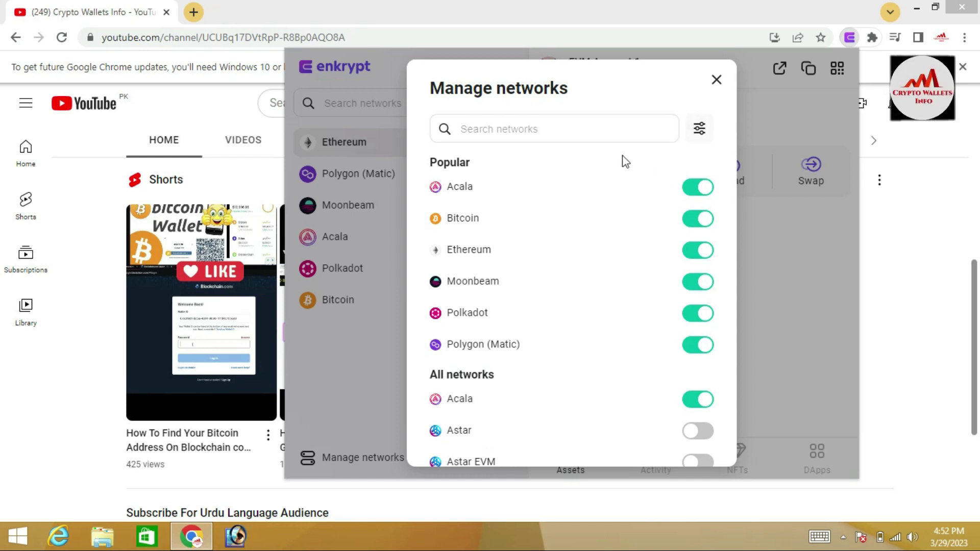
{"action": "left_click", "coordinate": [699, 130]}
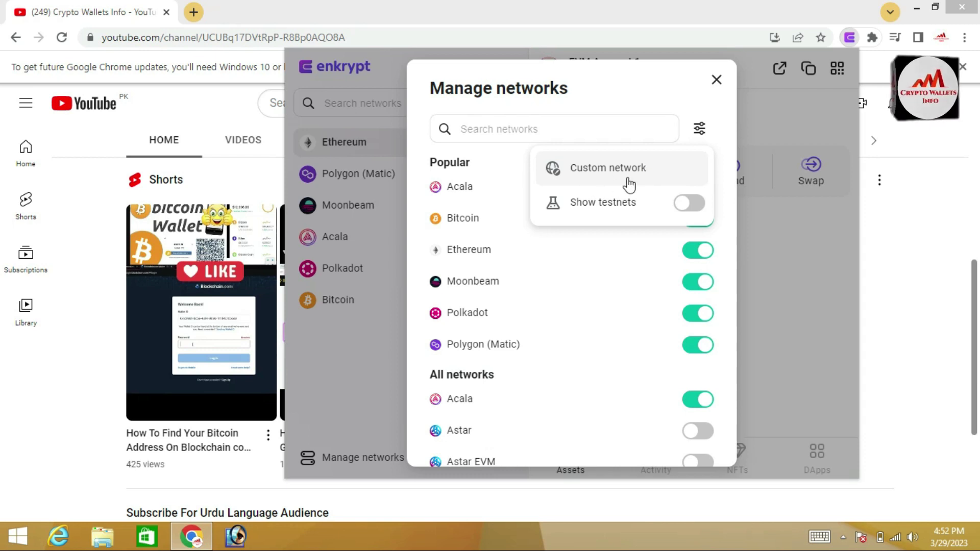
{"action": "left_click", "coordinate": [677, 104]}
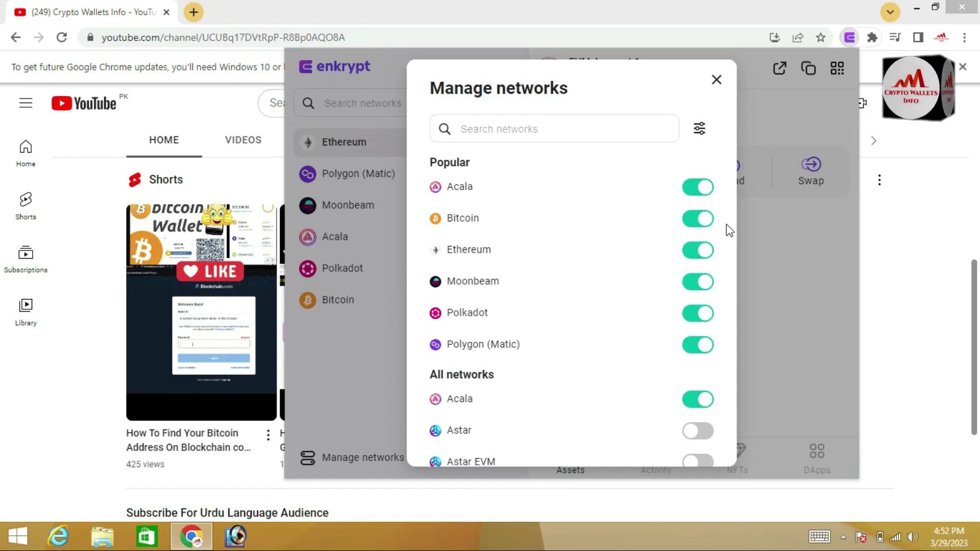
{"action": "scroll", "coordinate": [727, 225], "scroll_direction": "down", "scroll_amount": 3}
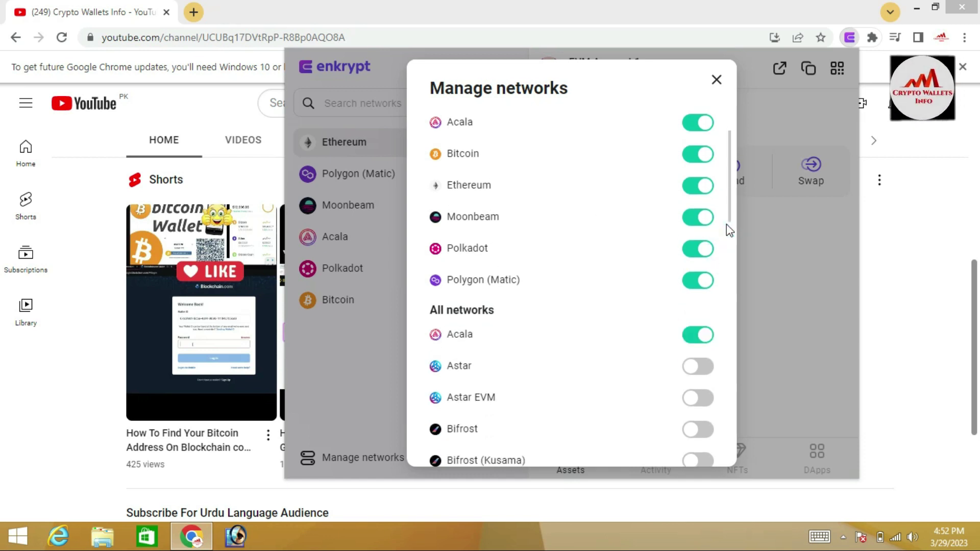
{"action": "scroll", "coordinate": [727, 225], "scroll_direction": "down", "scroll_amount": 5}
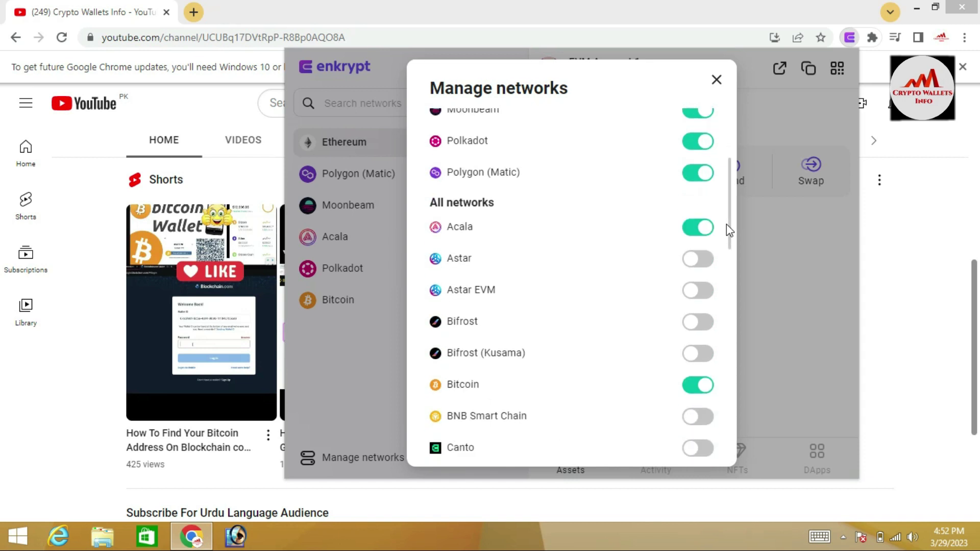
{"action": "scroll", "coordinate": [727, 225], "scroll_direction": "down", "scroll_amount": 4}
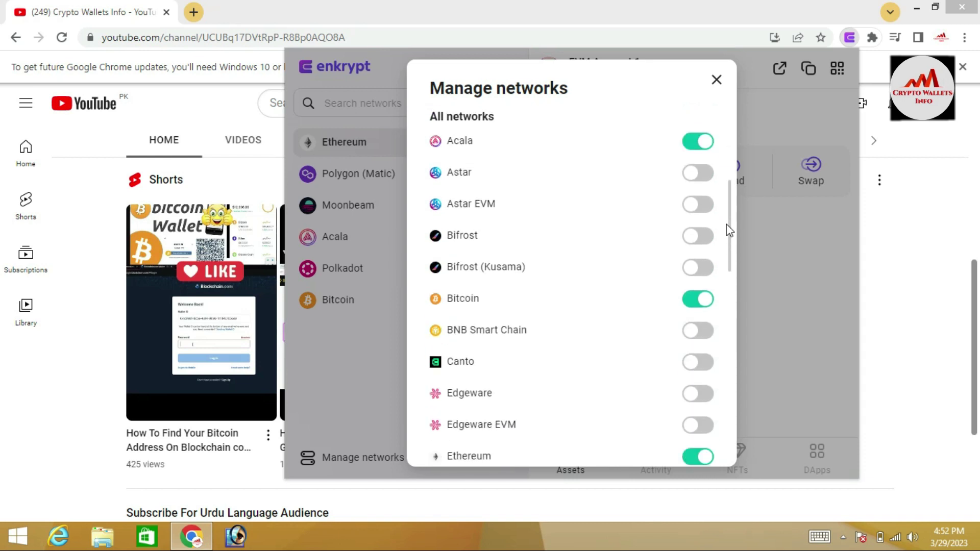
{"action": "scroll", "coordinate": [727, 225], "scroll_direction": "down", "scroll_amount": 1}
{"action": "scroll", "coordinate": [727, 230], "scroll_direction": "down", "scroll_amount": 1}
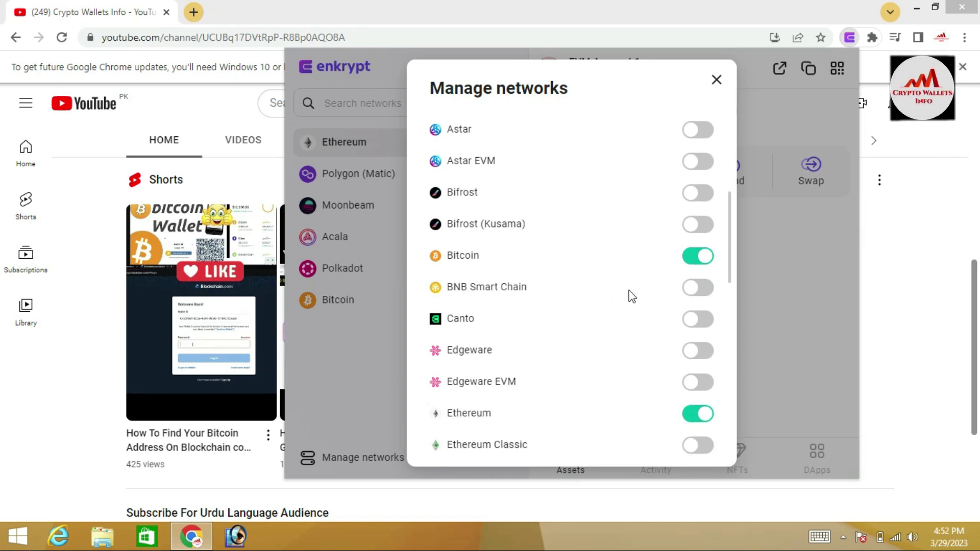
Switch on the BNB Smart Chain, OKX Chain and Moonriver toggles.
{"action": "left_click", "coordinate": [706, 294]}
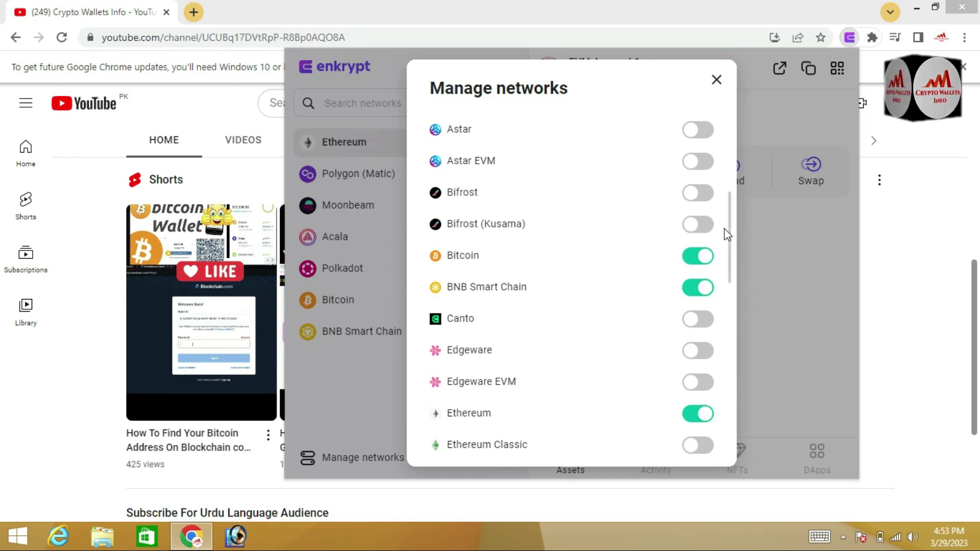
{"action": "left_click_drag", "start_coordinate": [730, 226], "coordinate": [740, 311]}
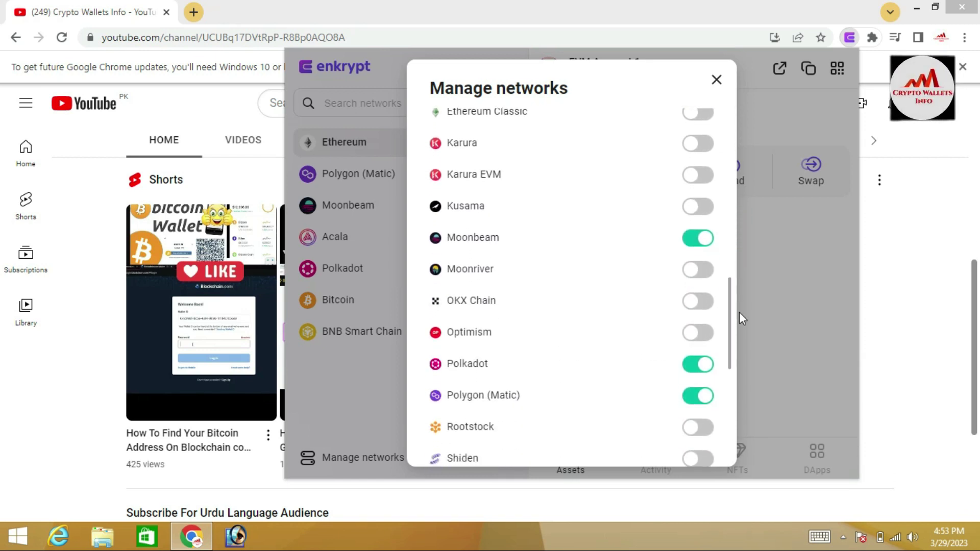
{"action": "left_click", "coordinate": [708, 309]}
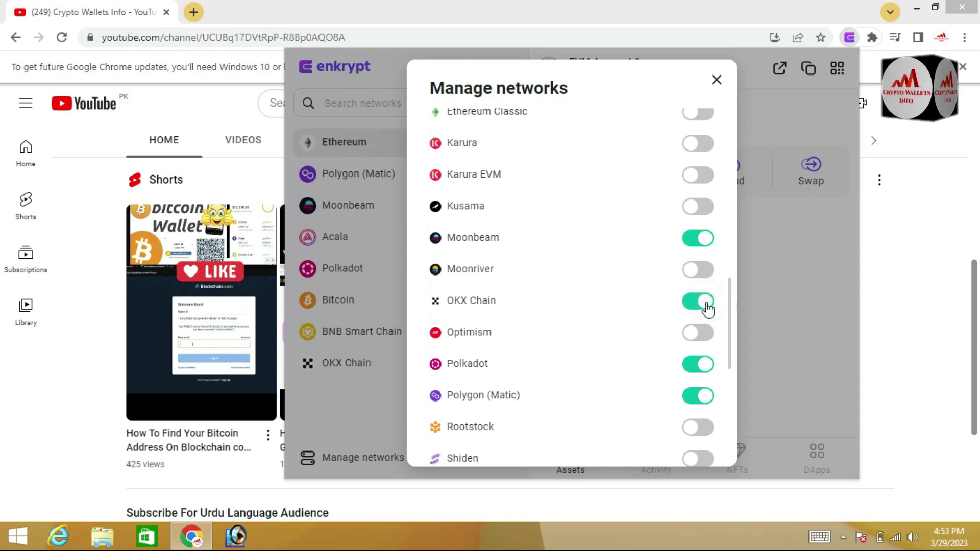
{"action": "left_click", "coordinate": [710, 275]}
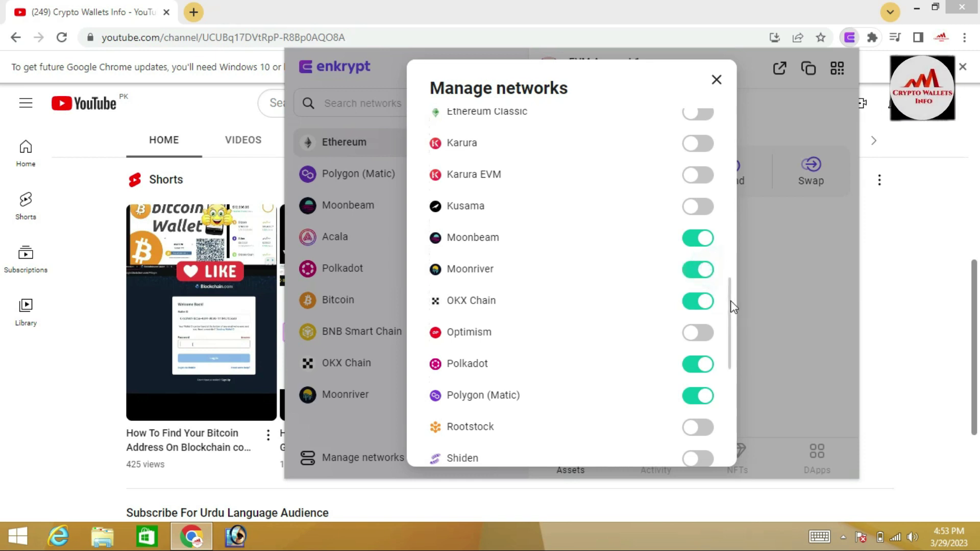
Scroll up and down the network list to review the enabled networks.
{"action": "scroll", "coordinate": [731, 301], "scroll_direction": "down", "scroll_amount": 3}
{"action": "scroll", "coordinate": [732, 327], "scroll_direction": "down", "scroll_amount": 1}
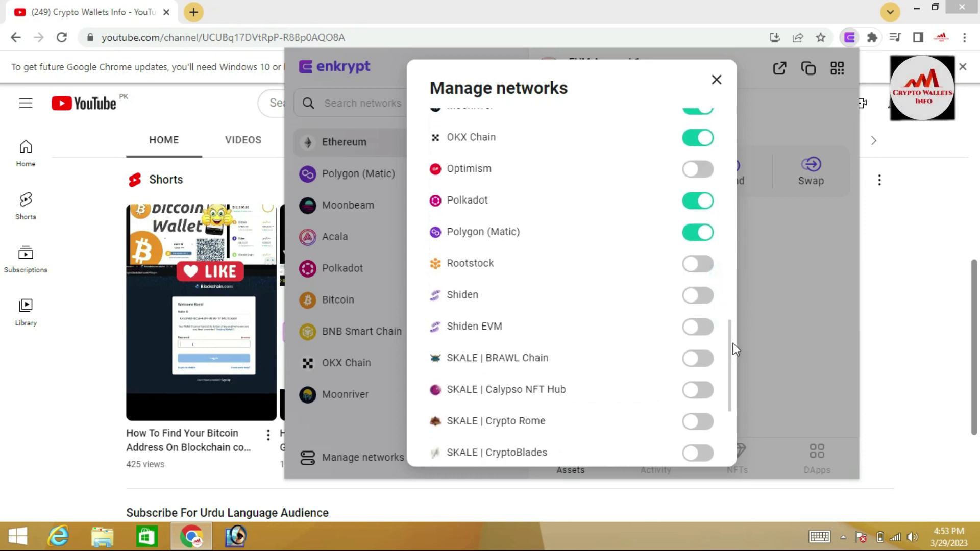
{"action": "scroll", "coordinate": [735, 359], "scroll_direction": "down", "scroll_amount": 2}
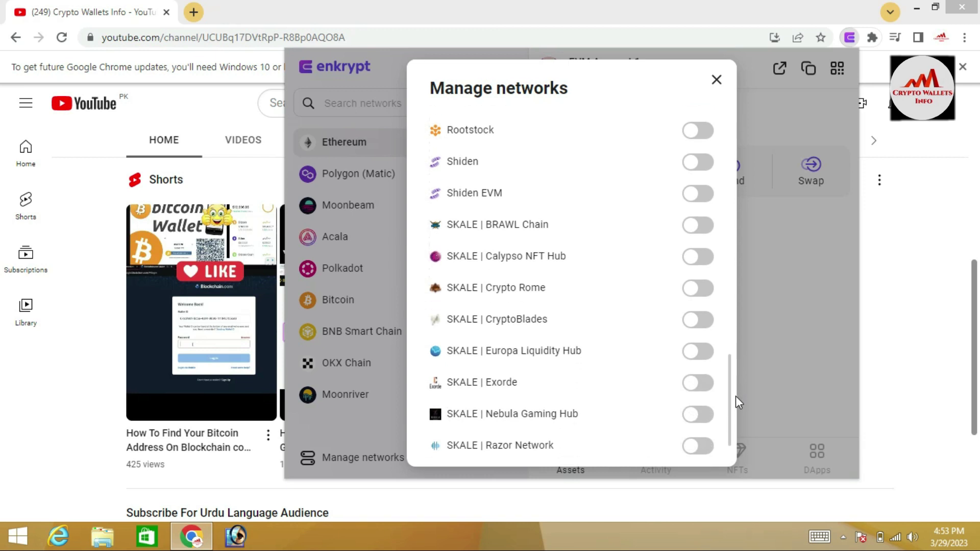
{"action": "scroll", "coordinate": [735, 398], "scroll_direction": "down", "scroll_amount": 2}
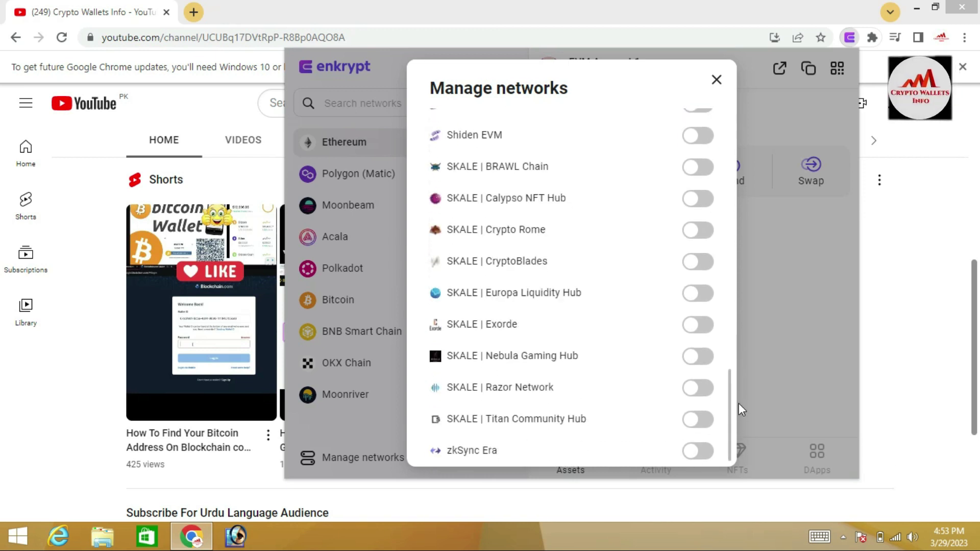
{"action": "scroll", "coordinate": [735, 383], "scroll_direction": "up", "scroll_amount": 5}
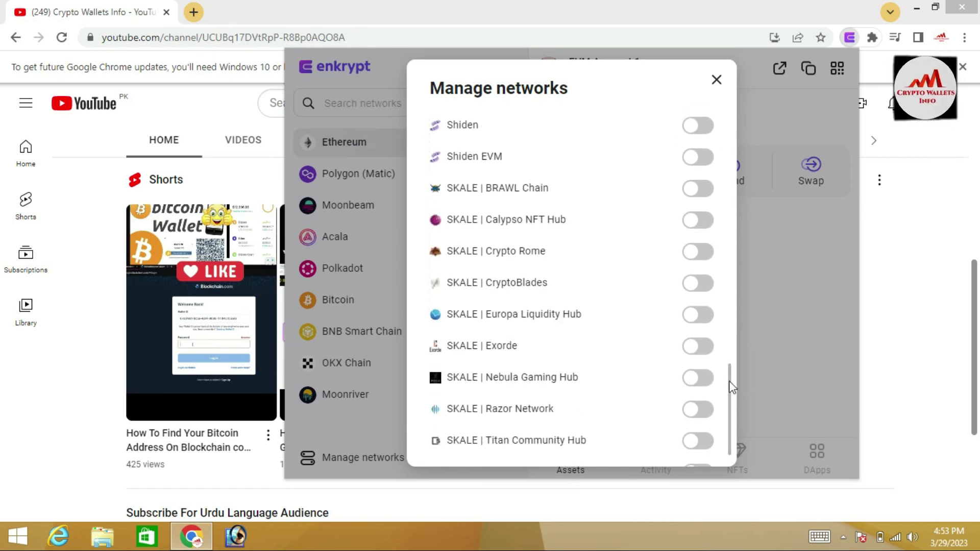
{"action": "scroll", "coordinate": [729, 334], "scroll_direction": "up", "scroll_amount": 6}
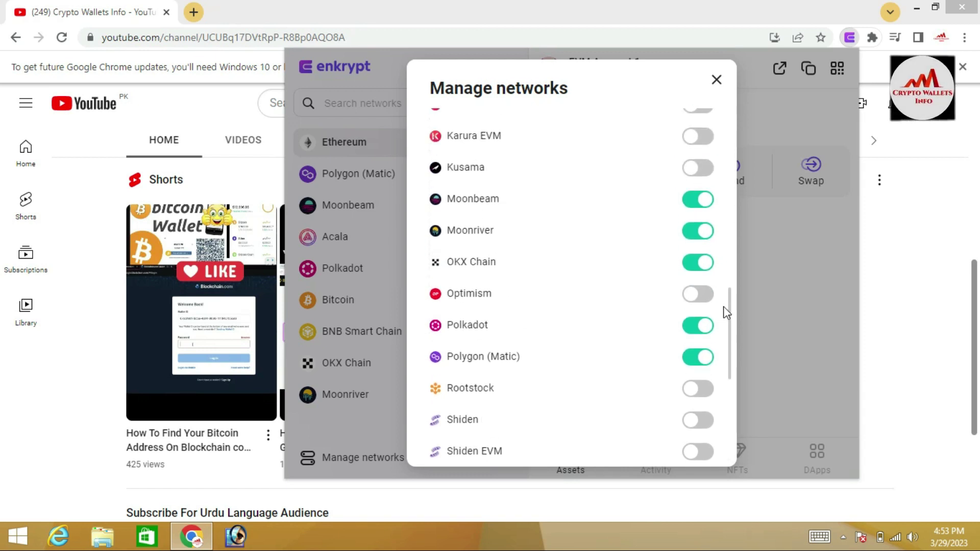
{"action": "scroll", "coordinate": [727, 240], "scroll_direction": "up", "scroll_amount": 1}
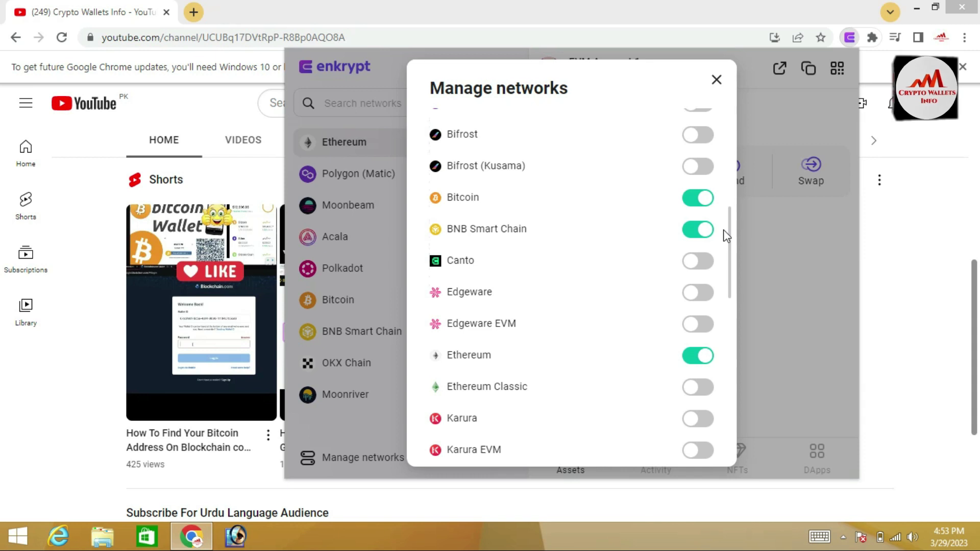
{"action": "scroll", "coordinate": [728, 255], "scroll_direction": "down", "scroll_amount": 4}
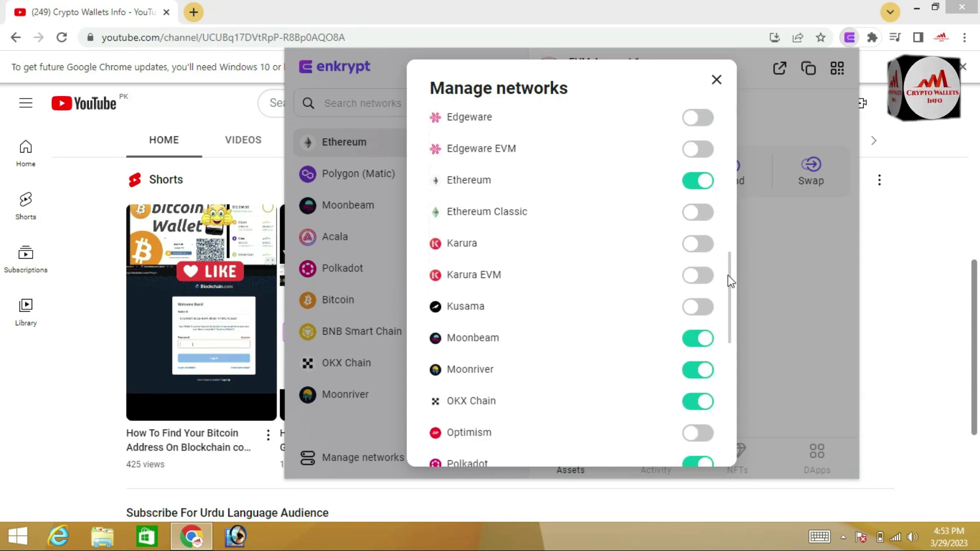
{"action": "left_click_drag", "start_coordinate": [731, 281], "coordinate": [736, 183]}
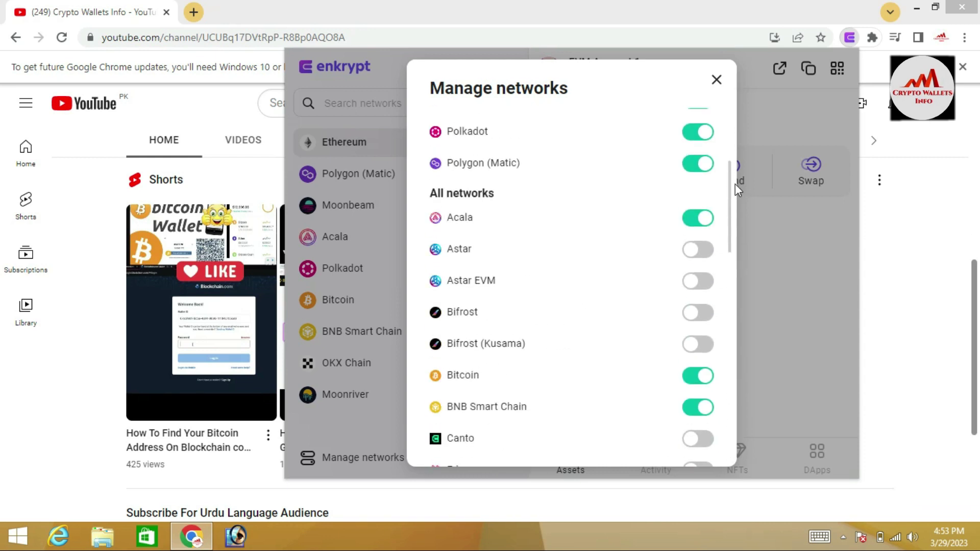
Make BNB Smart Chain the active network, then open the extra options beside Manage networks.
{"action": "left_click", "coordinate": [718, 84]}
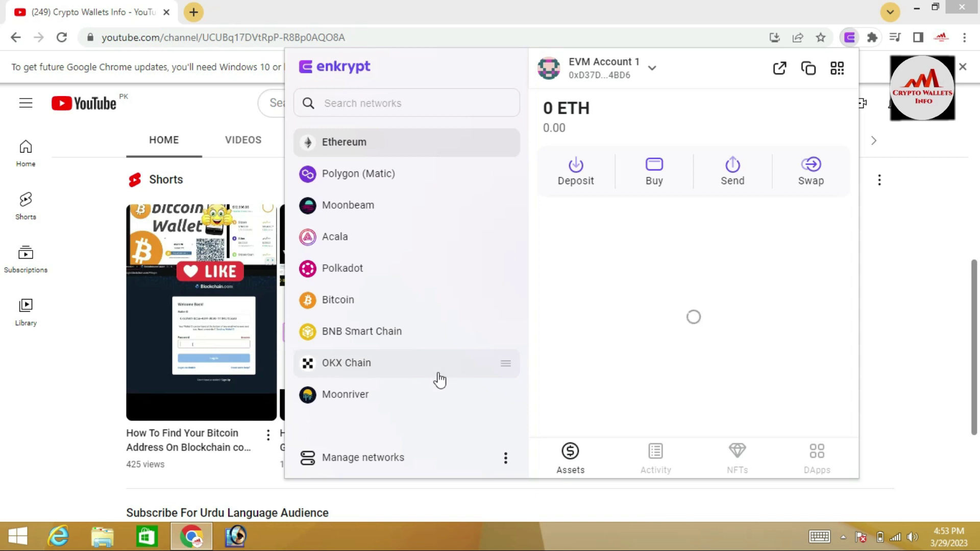
{"action": "left_click", "coordinate": [394, 337]}
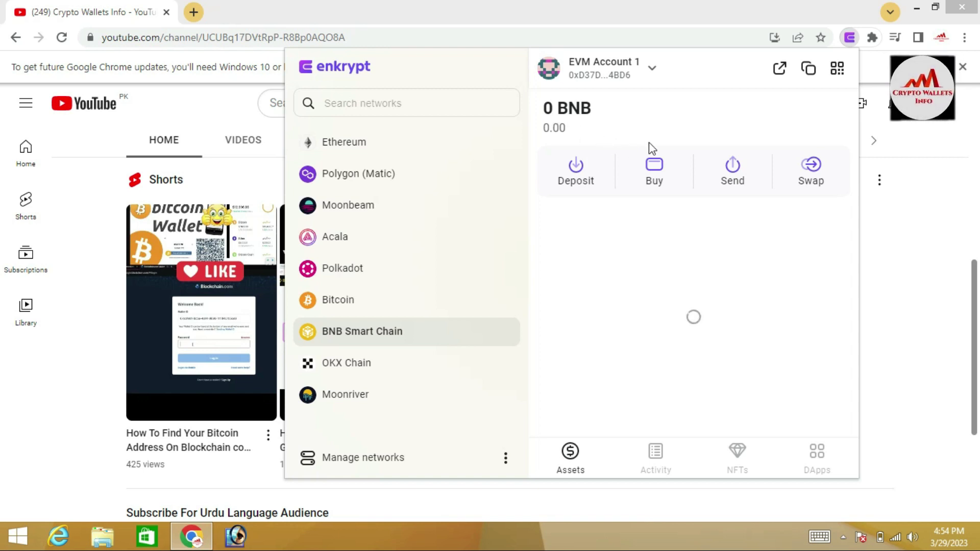
{"action": "left_click", "coordinate": [574, 175]}
{"action": "left_click", "coordinate": [576, 184]}
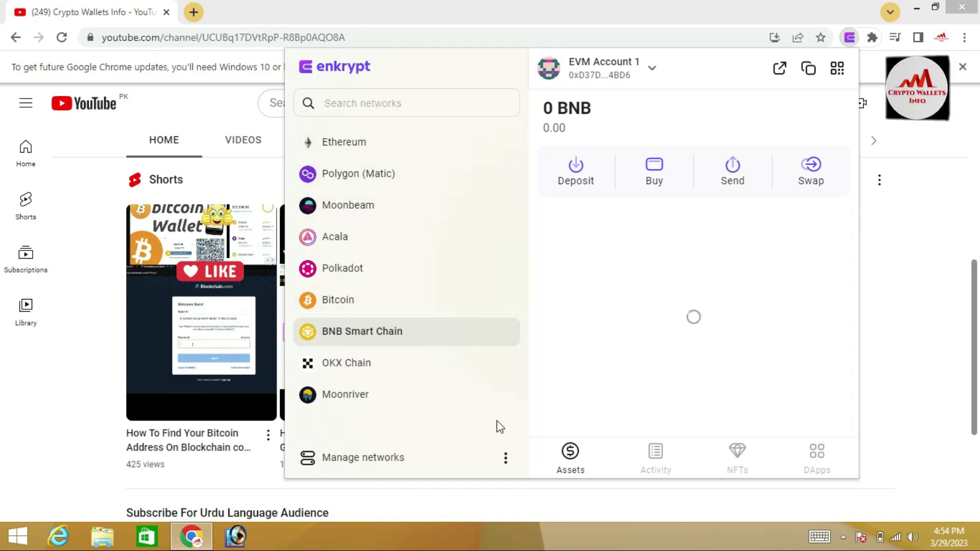
{"action": "left_click", "coordinate": [507, 461]}
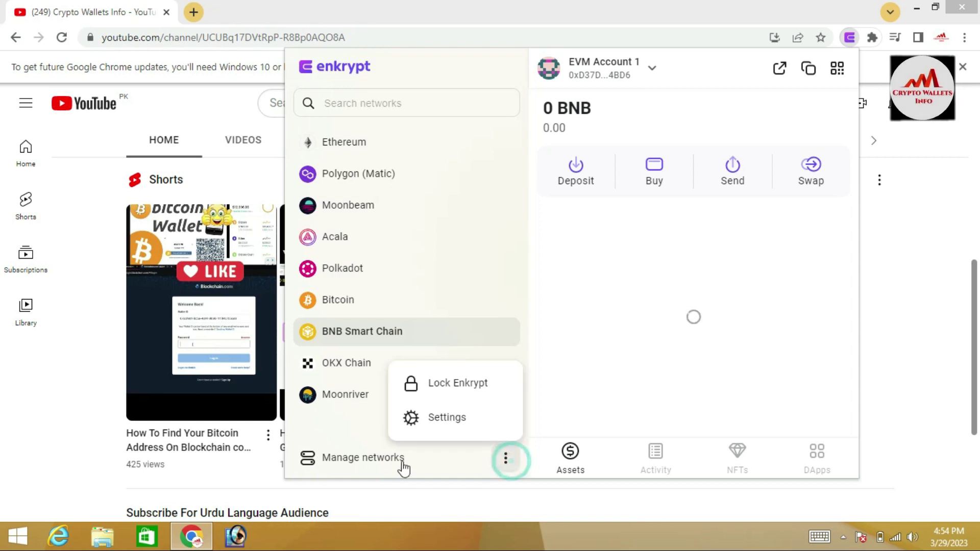
In Manage networks, switch off Acala, Polygon (Matic) and Polkadot.
{"action": "left_click", "coordinate": [373, 460]}
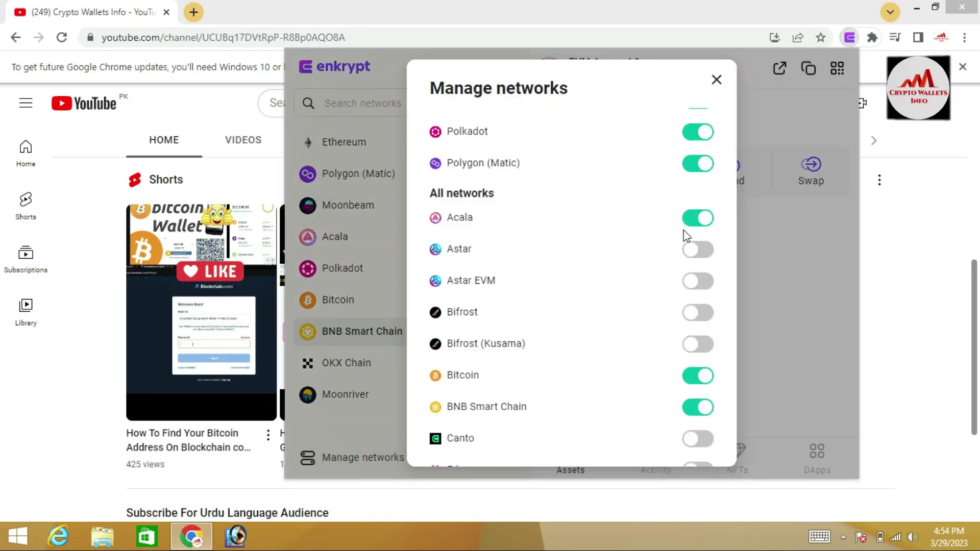
{"action": "left_click", "coordinate": [692, 220]}
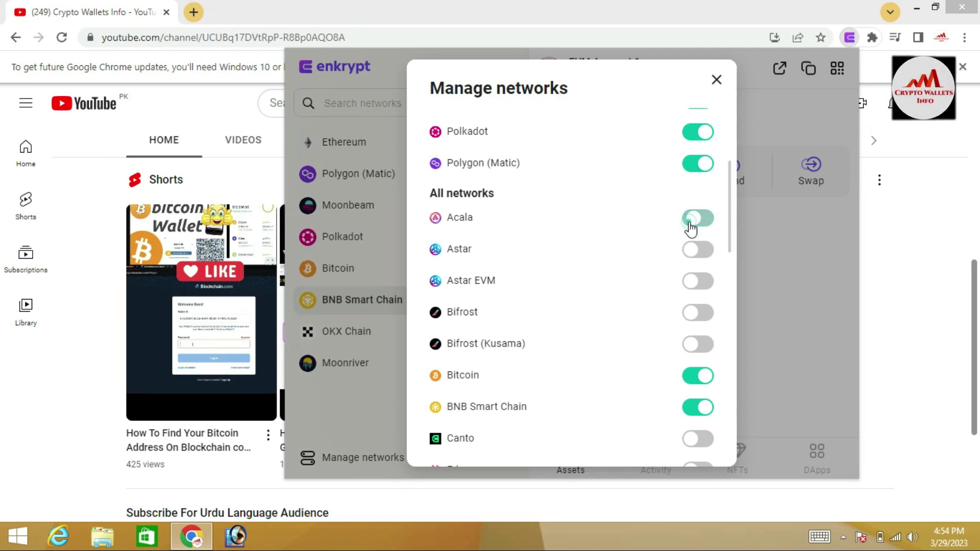
{"action": "left_click", "coordinate": [690, 165]}
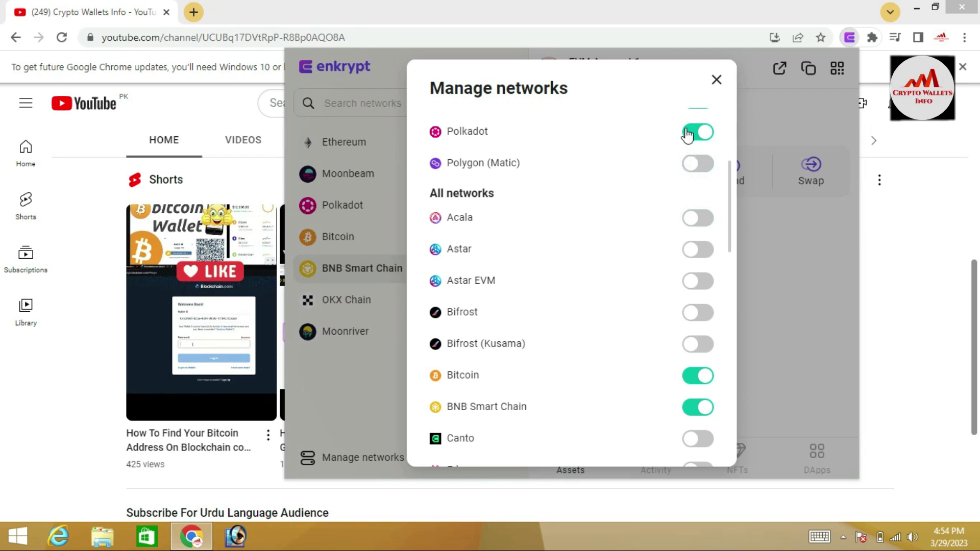
{"action": "left_click", "coordinate": [689, 133]}
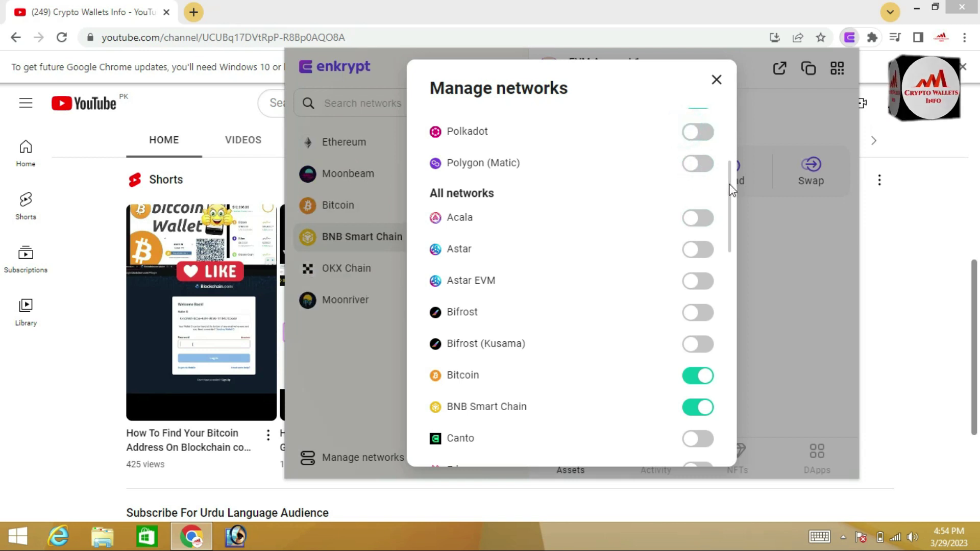
Switch off Moonbeam and Moonriver further down the network list.
{"action": "left_click_drag", "start_coordinate": [730, 190], "coordinate": [725, 289]}
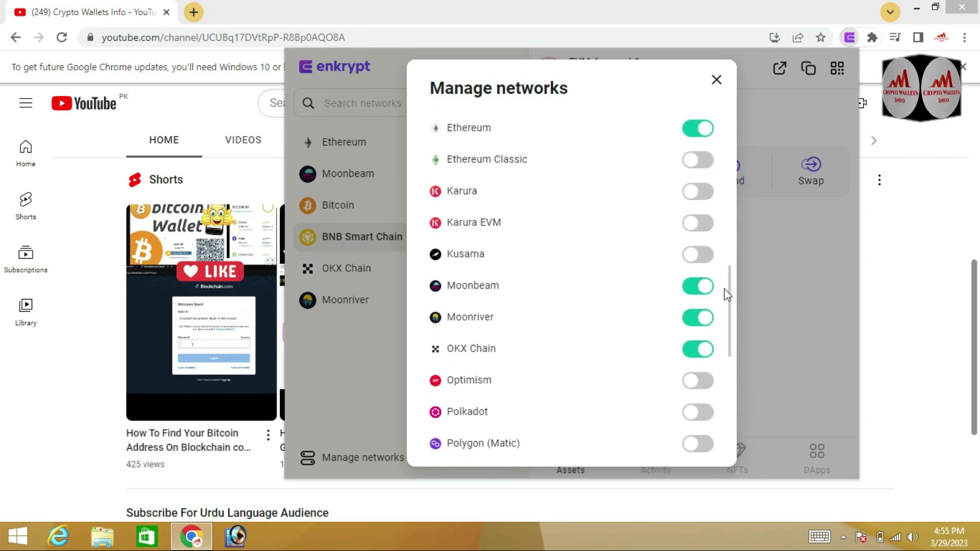
{"action": "scroll", "coordinate": [726, 295], "scroll_direction": "down", "scroll_amount": 1}
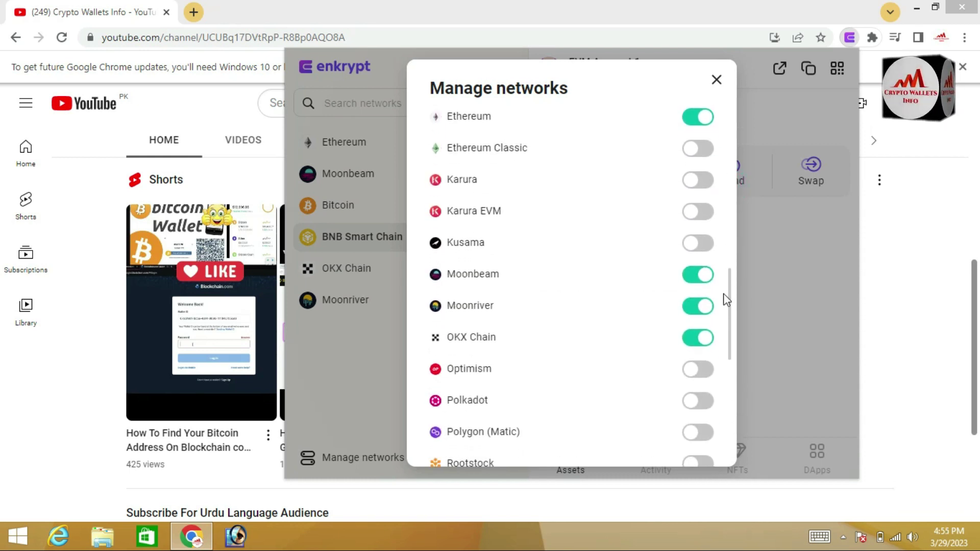
{"action": "left_click", "coordinate": [695, 268]}
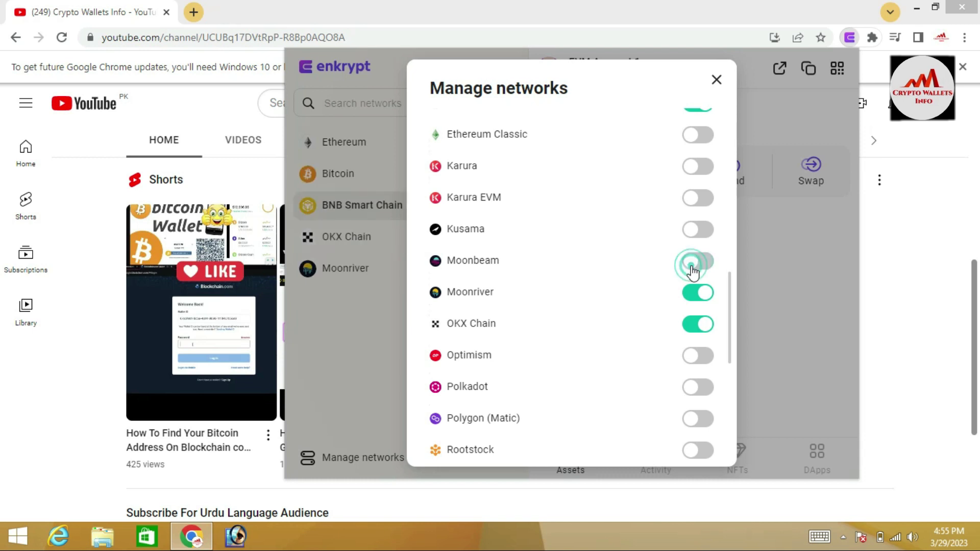
{"action": "left_click", "coordinate": [685, 300]}
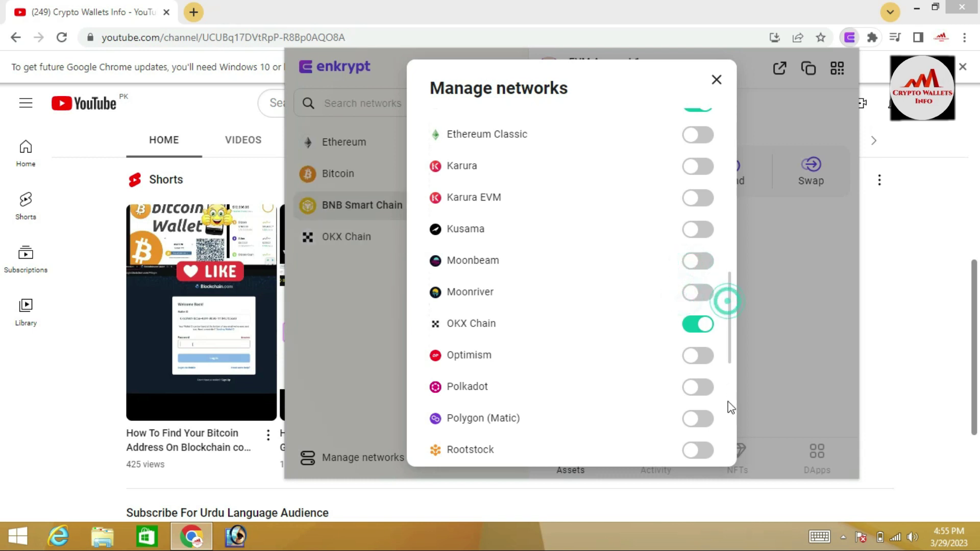
{"action": "left_click", "coordinate": [729, 327]}
{"action": "scroll", "coordinate": [730, 332], "scroll_direction": "down", "scroll_amount": 10}
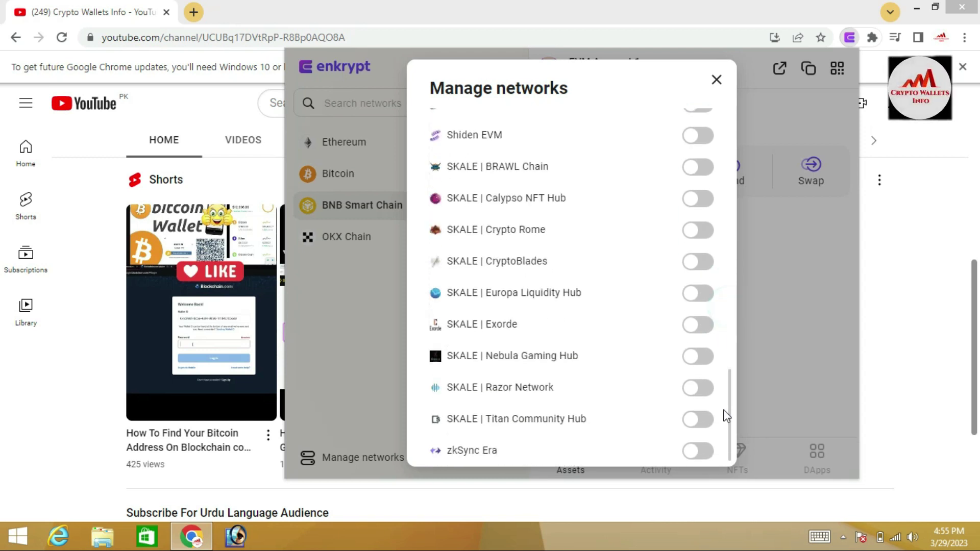
{"action": "scroll", "coordinate": [730, 230], "scroll_direction": "up", "scroll_amount": 15}
Toggle Acala back on and off again, then close the Manage networks dialog.
{"action": "mouse_move", "coordinate": [747, 179]}
{"action": "left_mouse_down"}
{"action": "mouse_move", "coordinate": [744, 345]}
{"action": "mouse_move", "coordinate": [746, 160]}
{"action": "left_mouse_up"}
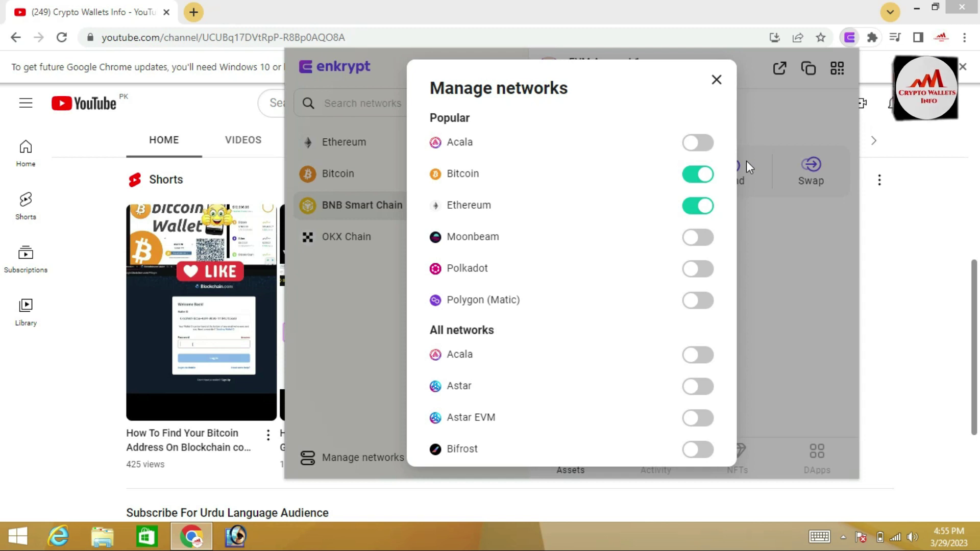
{"action": "left_click", "coordinate": [698, 143]}
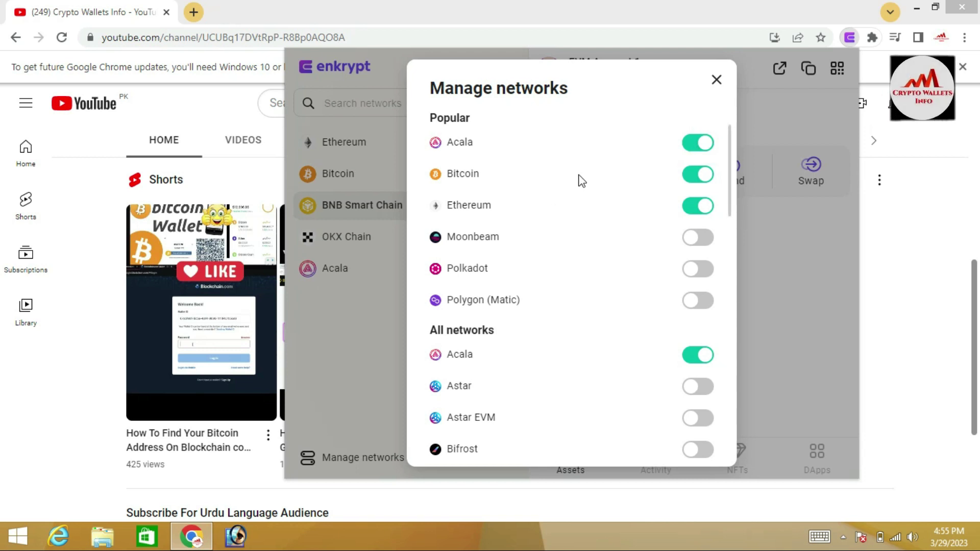
{"action": "left_click", "coordinate": [687, 148]}
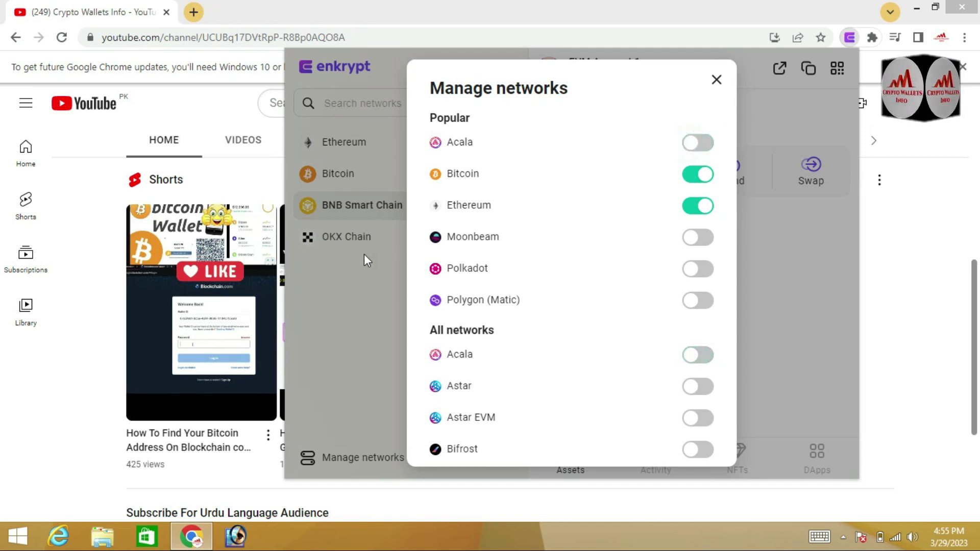
{"action": "left_click", "coordinate": [732, 158]}
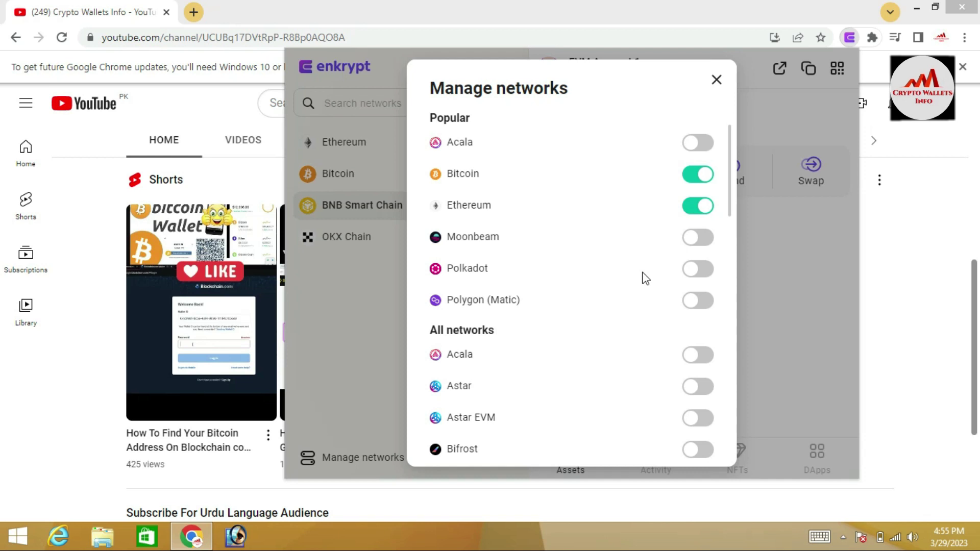
{"action": "left_click", "coordinate": [716, 80]}
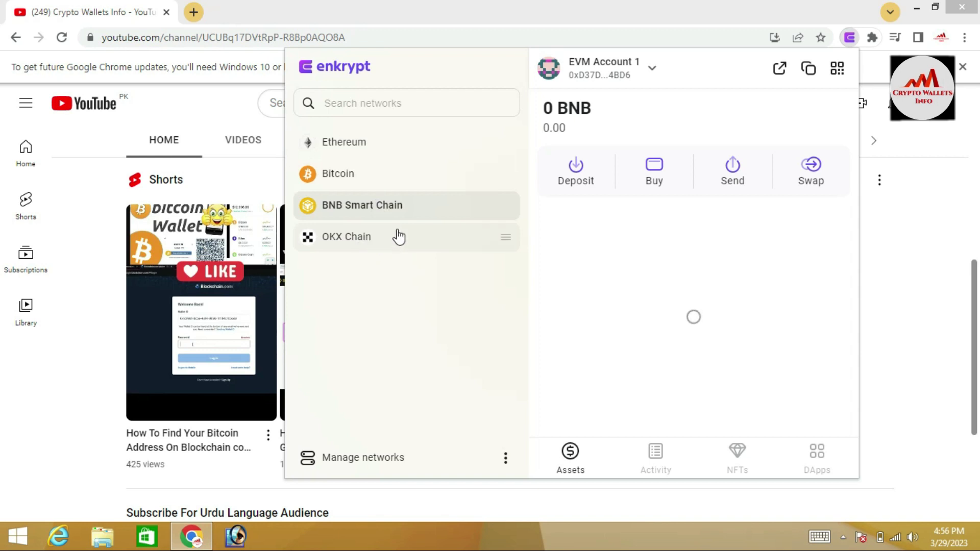
View EVM Account 1 on OKX Chain, switch back to BNB Smart Chain, and close the popup.
{"action": "left_click", "coordinate": [377, 242]}
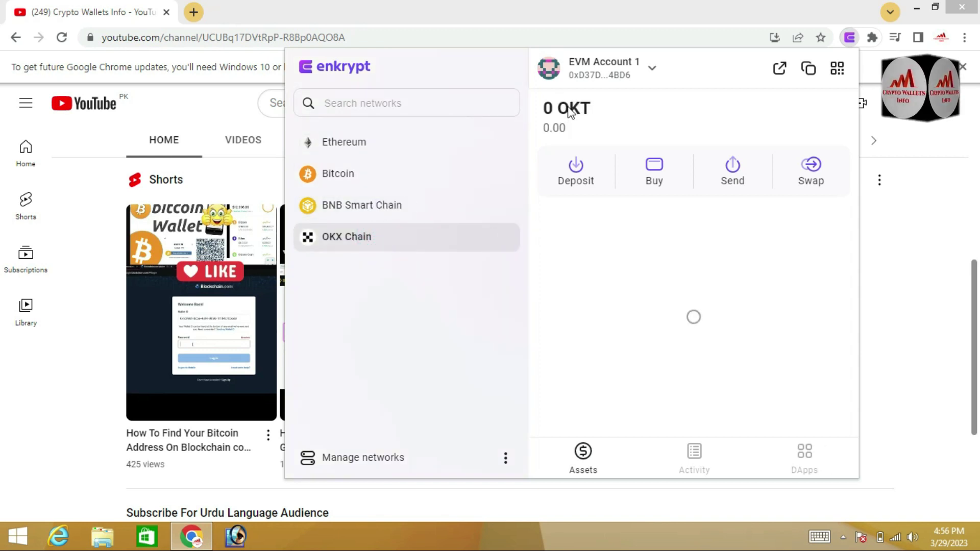
{"action": "left_click", "coordinate": [653, 69]}
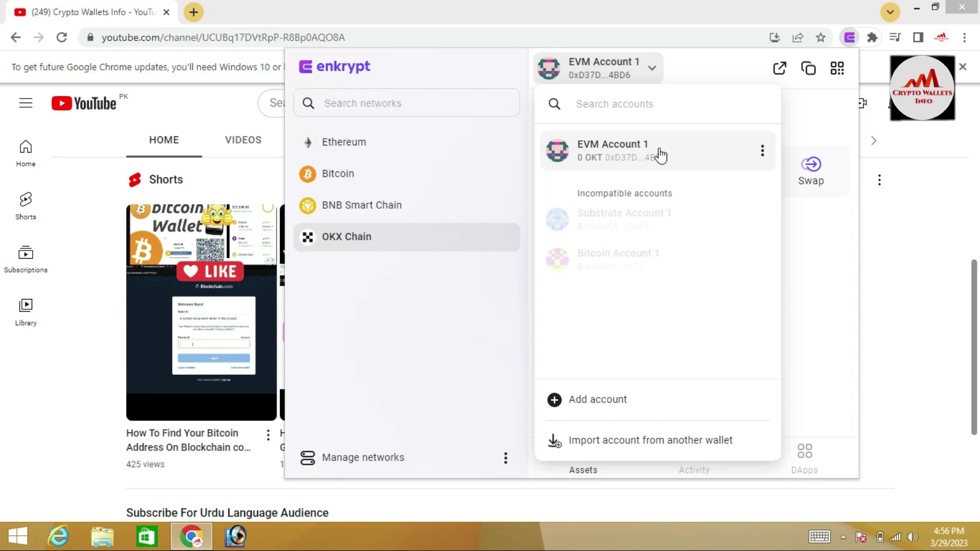
{"action": "left_click", "coordinate": [649, 168]}
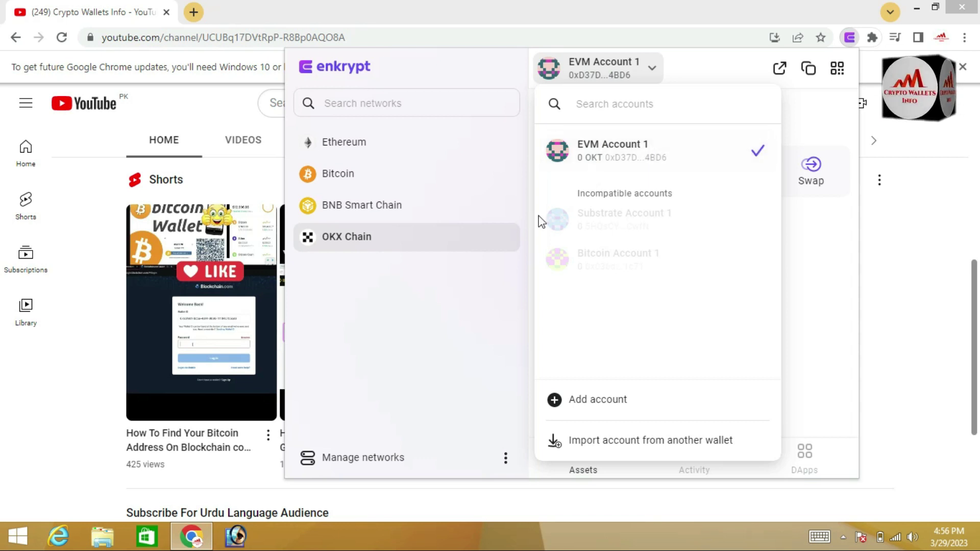
{"action": "left_click", "coordinate": [454, 305]}
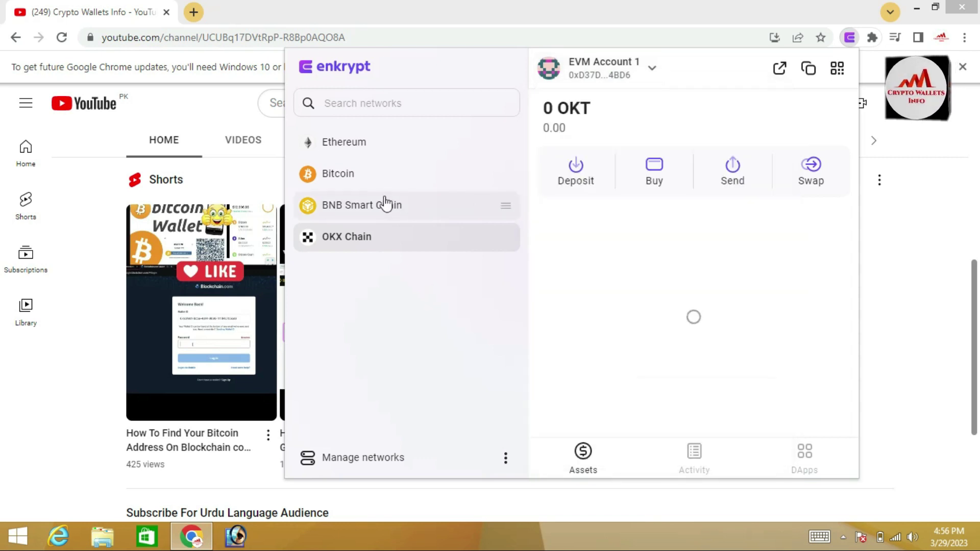
{"action": "left_click", "coordinate": [353, 209]}
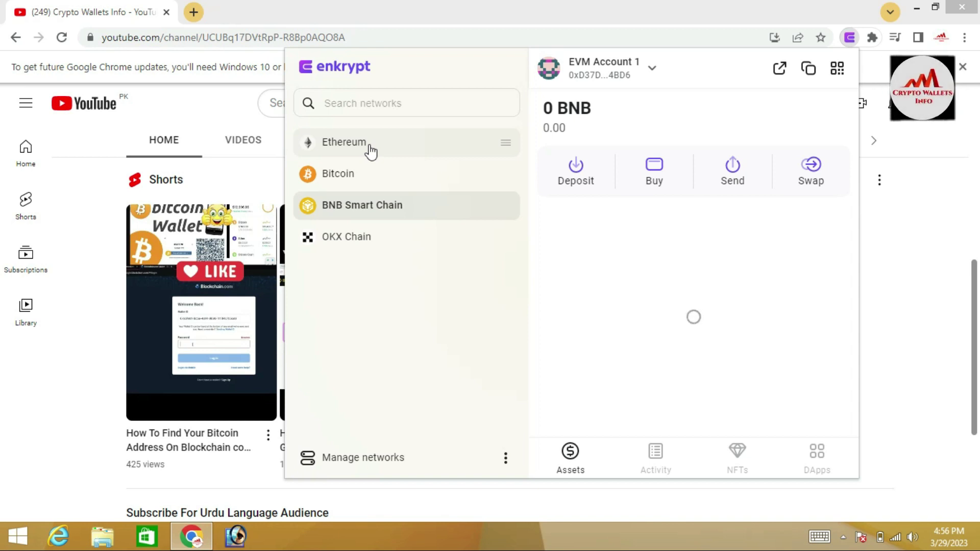
{"action": "left_click", "coordinate": [932, 282]}
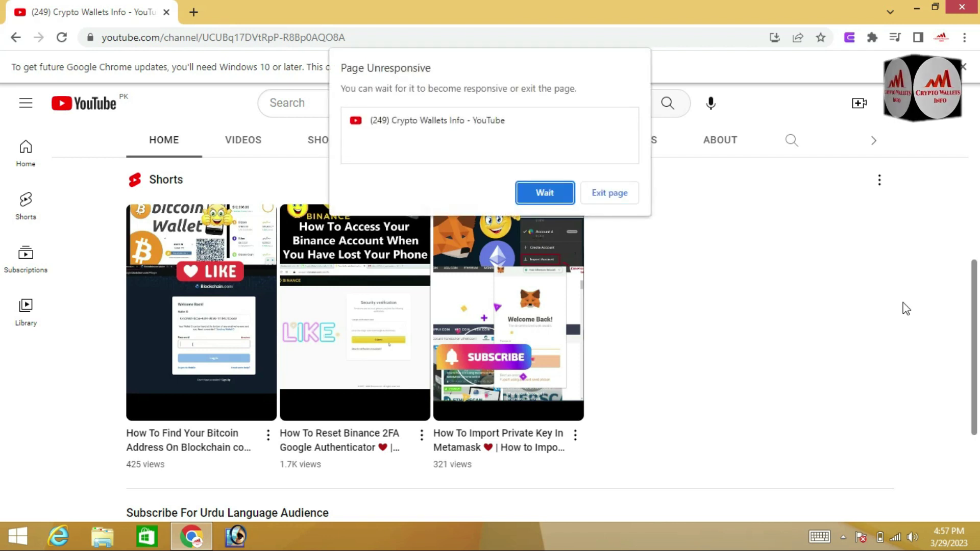
Dismiss Chrome's Page Unresponsive warning with Wait and reveal the hidden system tray icons.
{"action": "left_click", "coordinate": [546, 194]}
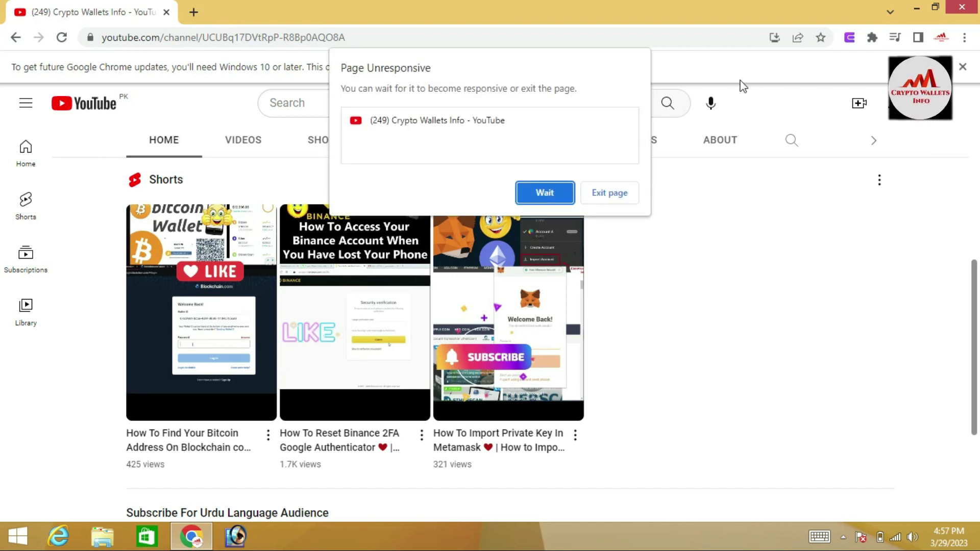
{"action": "left_click", "coordinate": [553, 192]}
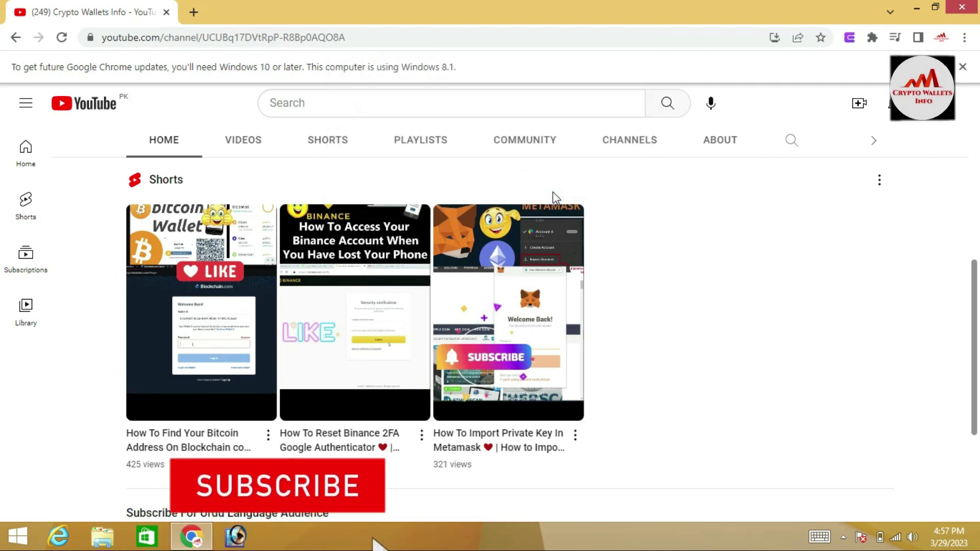
{"action": "left_click", "coordinate": [845, 538]}
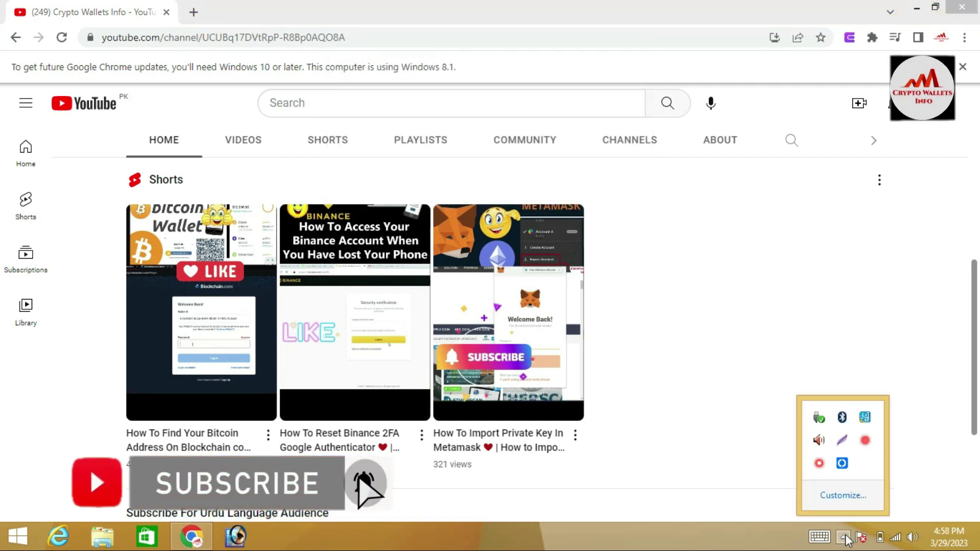